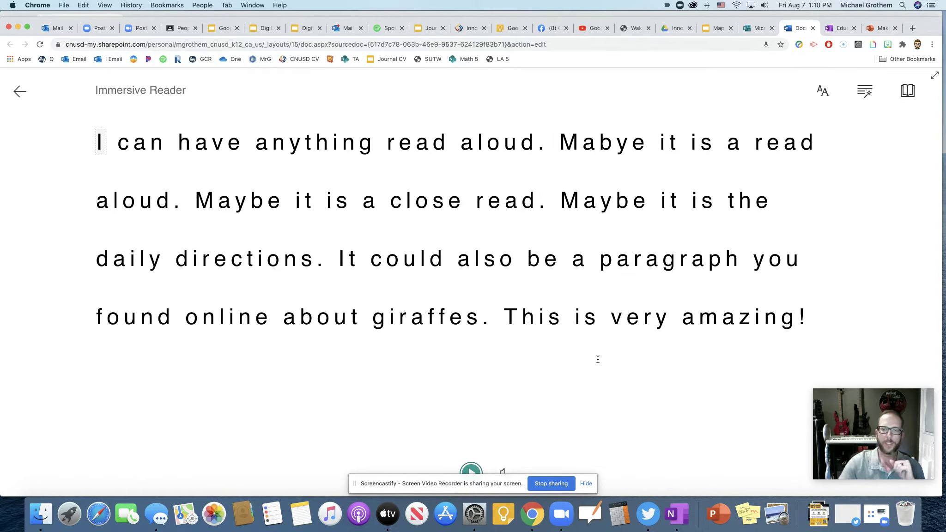
- Play part of the passage aloud, pause it, and check the voice speed and voice selection settings
left_click(471, 472)
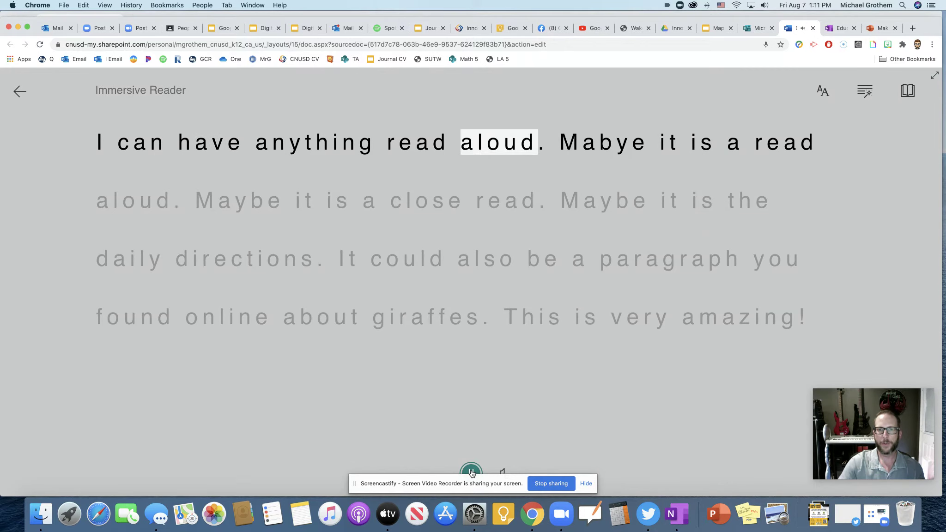
left_click(472, 472)
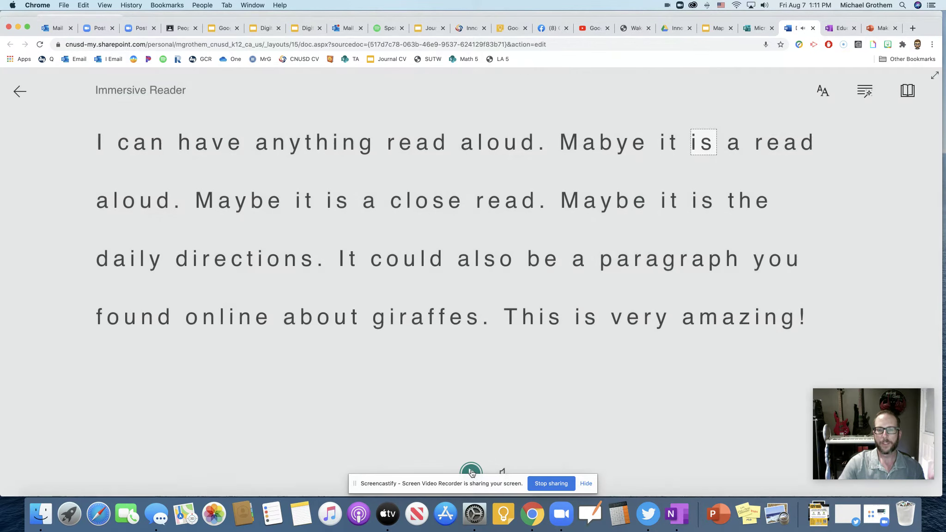
left_click(502, 472)
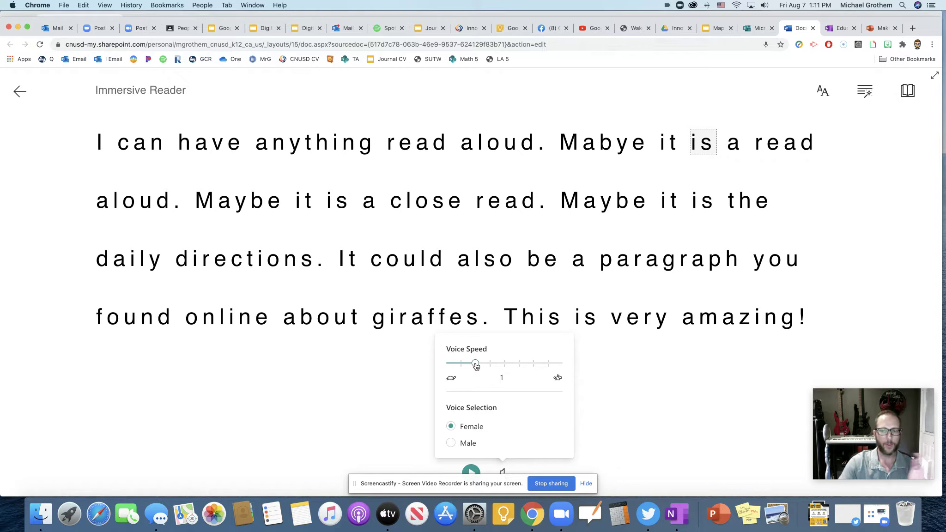
left_click(670, 393)
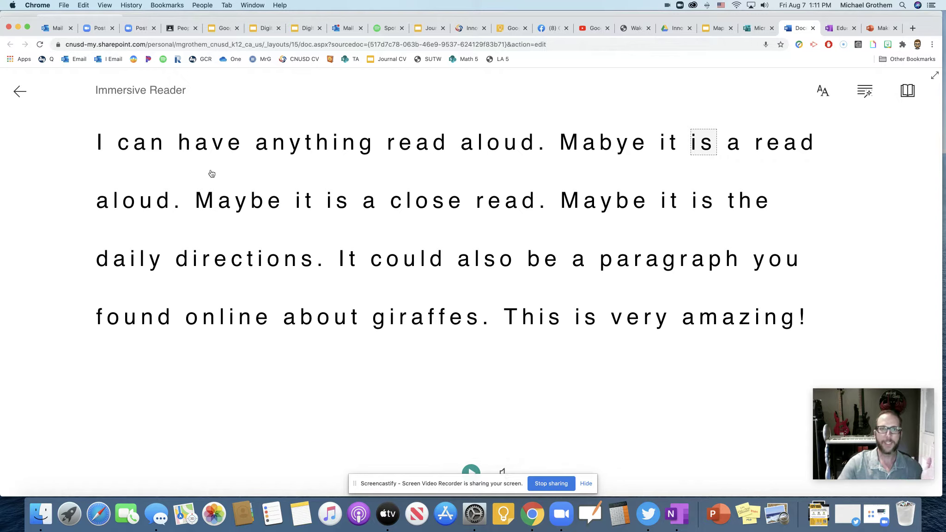
- Look up the words "have" and "can" in the first sentence using the picture dictionary
left_click(217, 147)
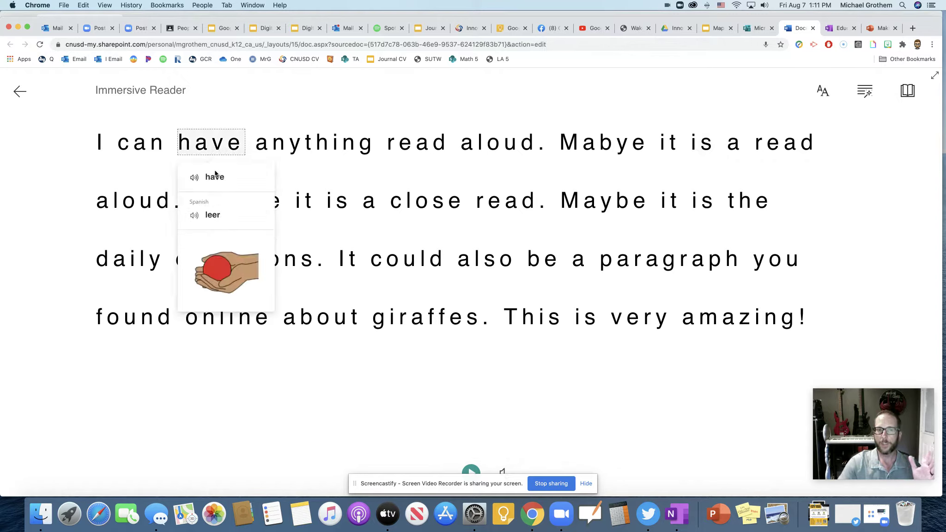
left_click(363, 370)
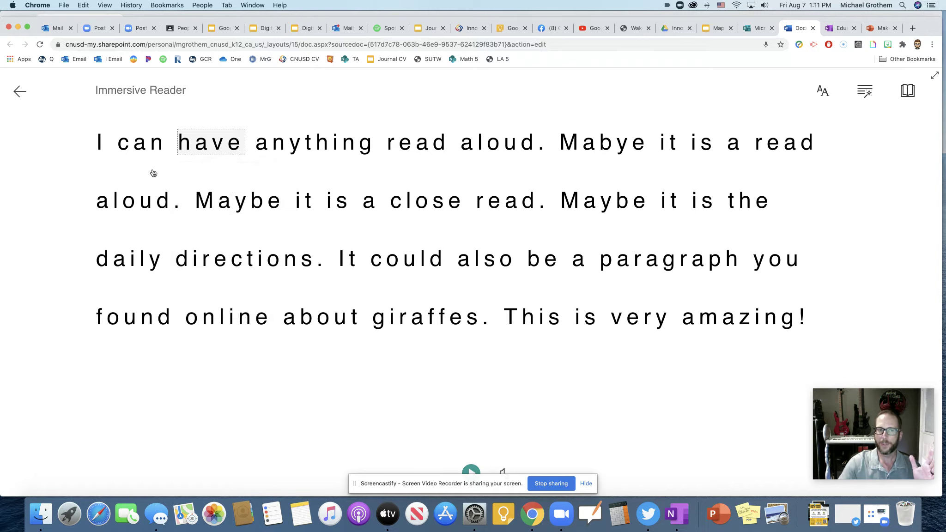
left_click(144, 152)
left_click(360, 335)
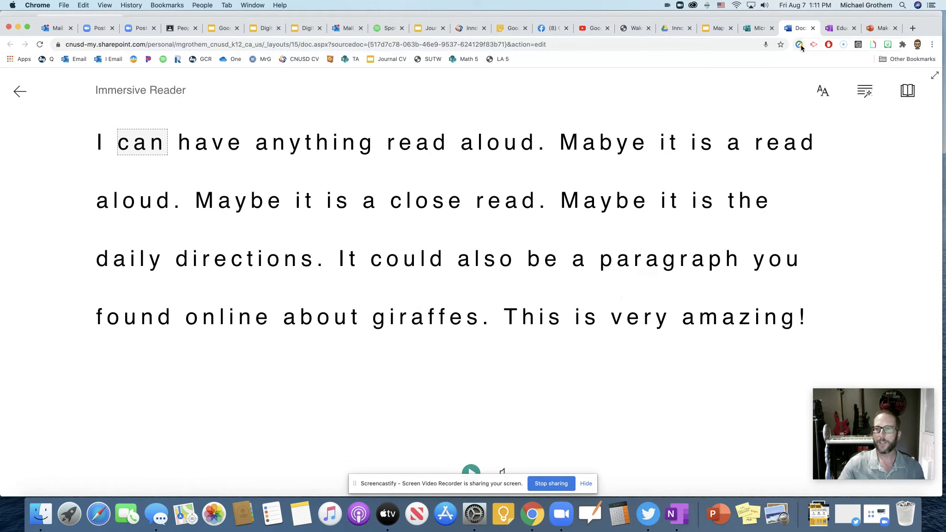
- Show the text preferences, keep the text size at 48, and switch increased spacing off and back on
left_click(824, 92)
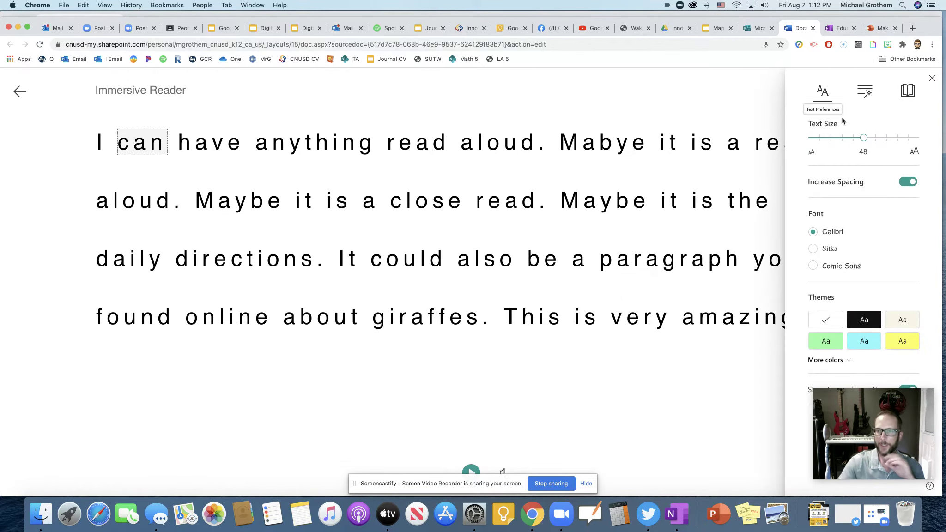
mouse_move(868, 140)
left_mouse_down()
mouse_move(884, 143)
mouse_move(864, 143)
left_mouse_up()
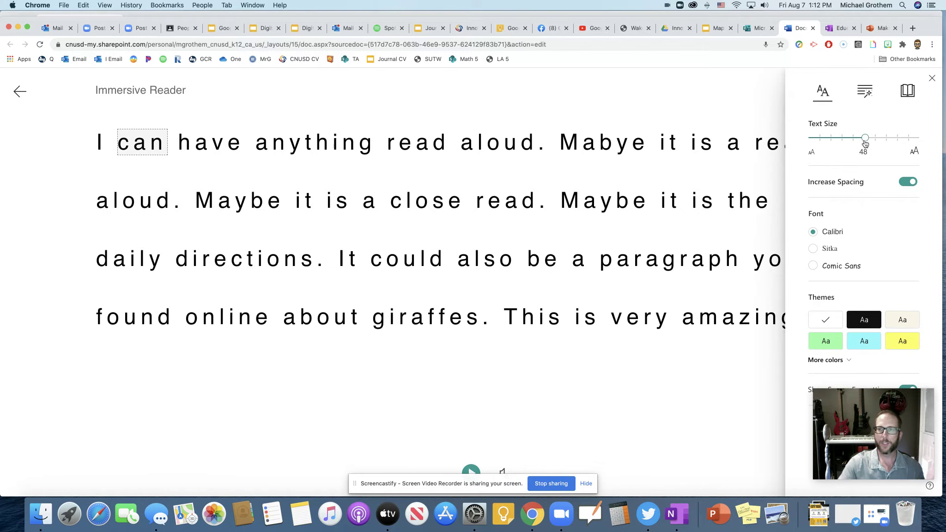
left_click(908, 183)
left_click(908, 183)
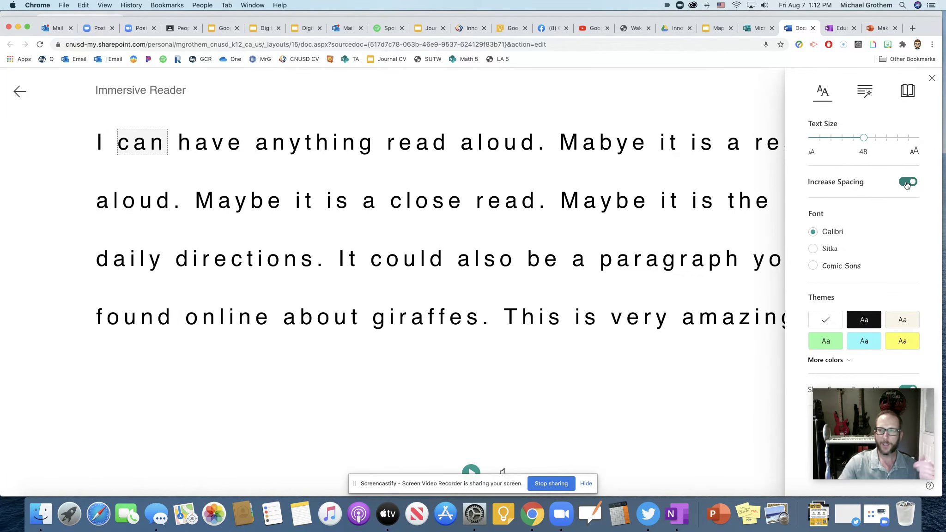
- Try the Sitka and Comic Sans fonts on the passage and return it to Calibri
left_click(814, 249)
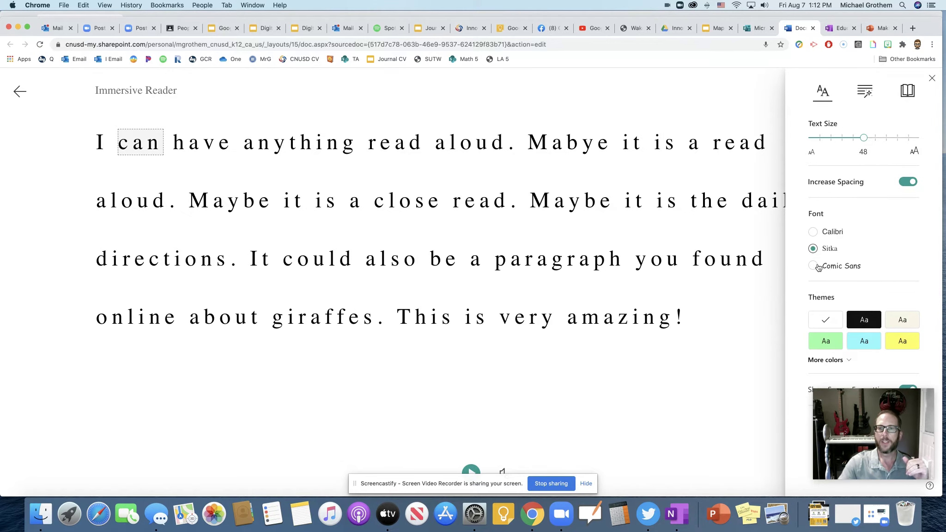
left_click(814, 266)
left_click(813, 249)
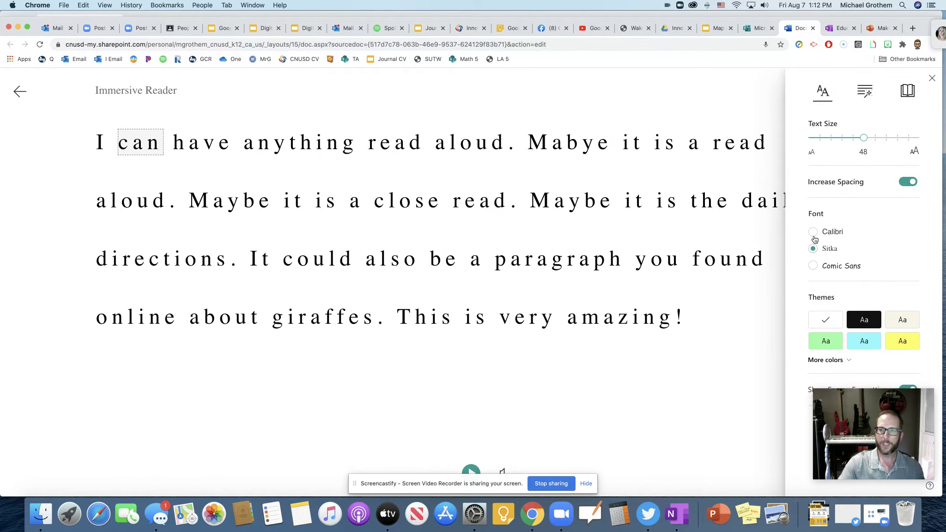
left_click(813, 233)
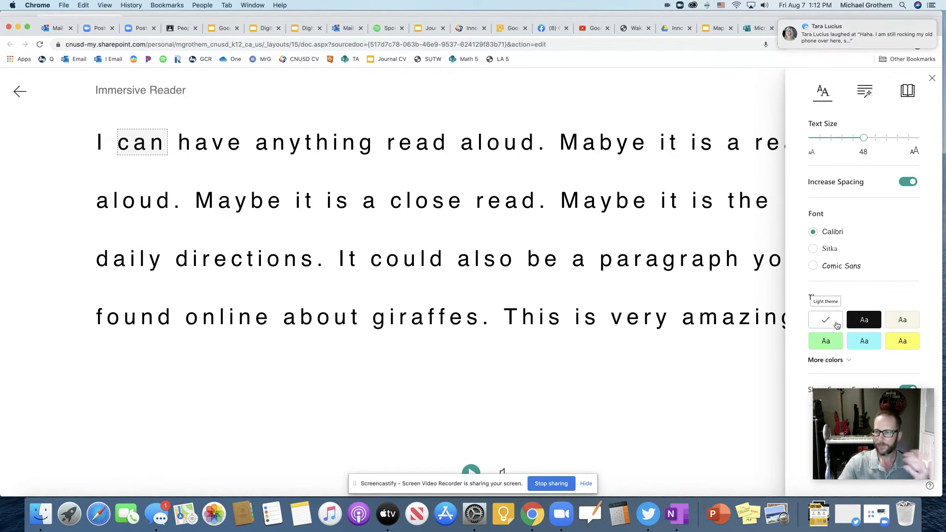
- Preview the black, cream, yellow, blue and green themes on the passage and return to the light theme
mouse_move(915, 25)
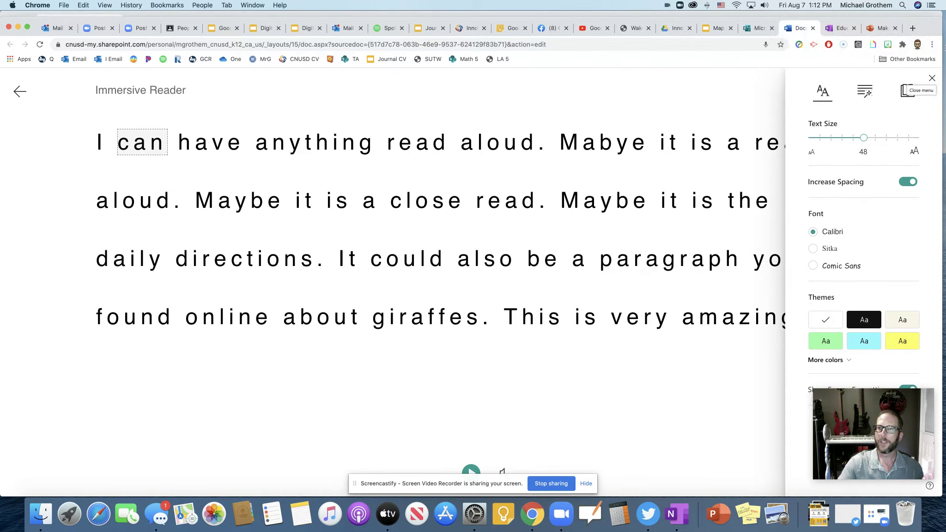
left_click(864, 320)
left_click(902, 319)
left_click(903, 341)
left_click(864, 341)
left_click(826, 341)
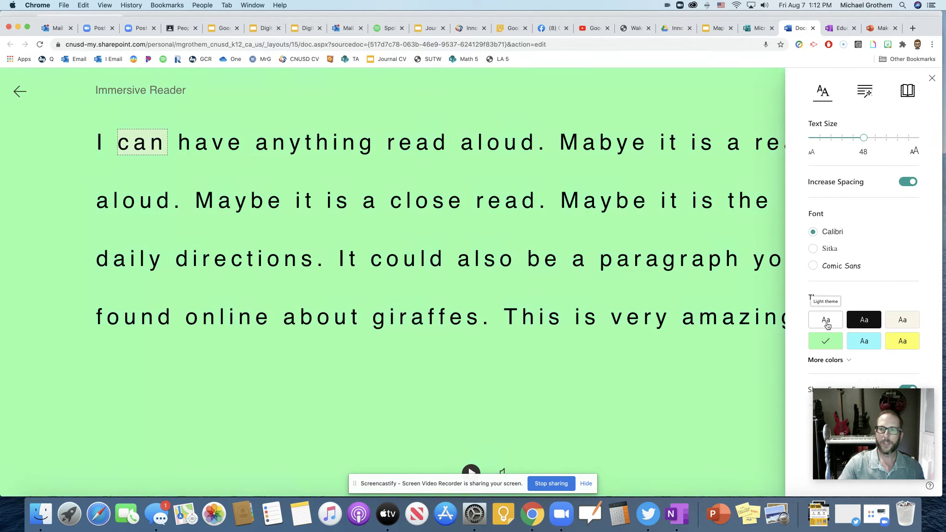
left_click(826, 320)
- Open the reader's grammar options for syllables and parts of speech
left_click_drag(857, 397, 729, 406)
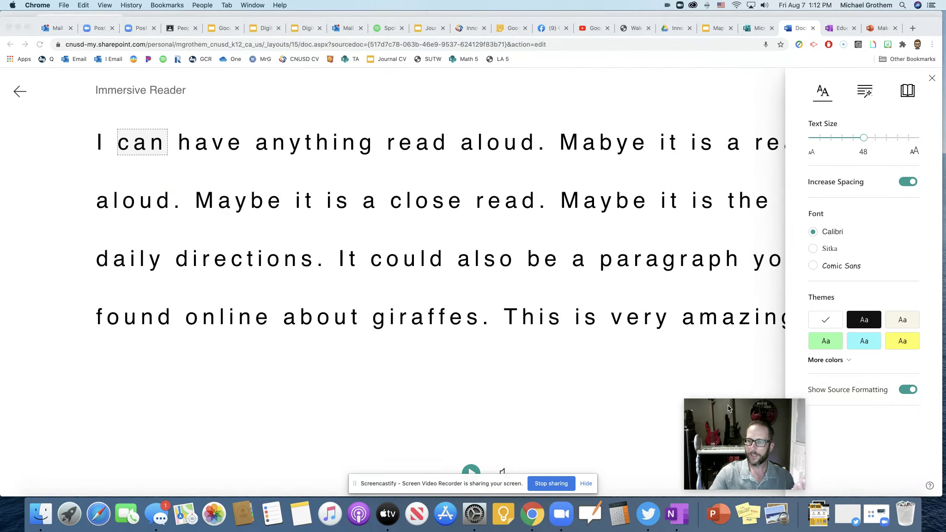
left_click(865, 91)
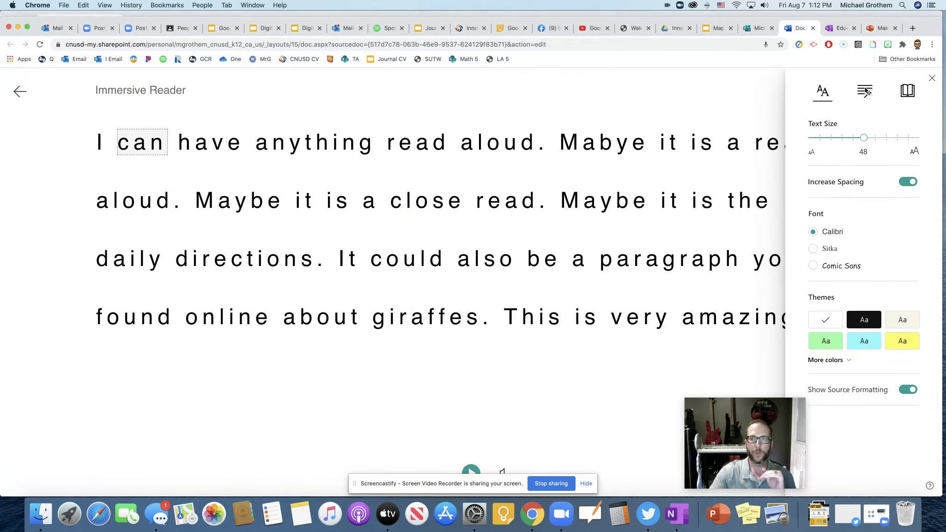
left_click_drag(773, 403, 881, 385)
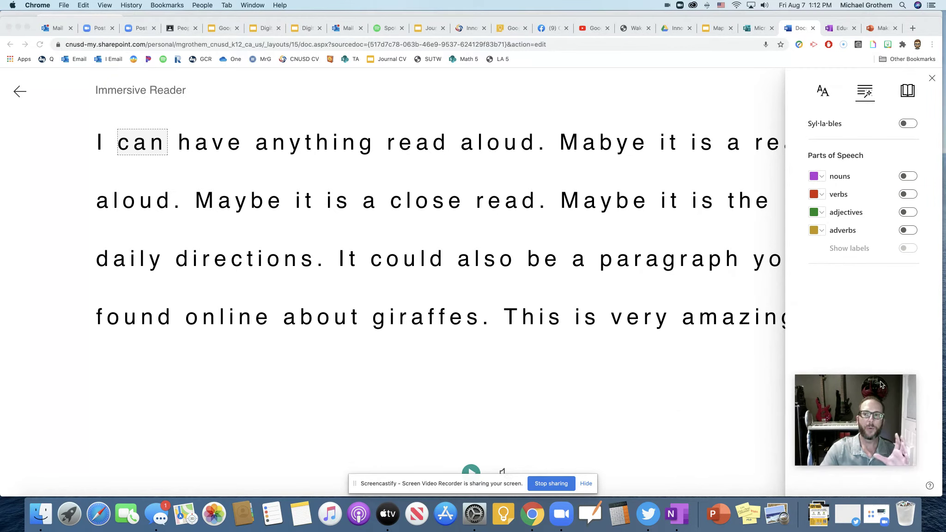
- Turn on Do Not Disturb for the computer's notifications and return to the reader
left_click(934, 6)
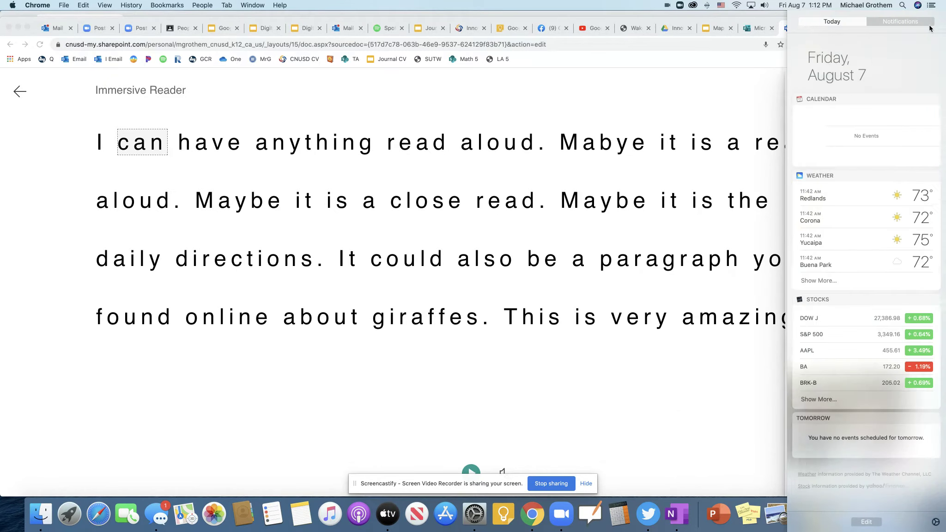
scroll(906, 70, "up", 2)
left_click(925, 68)
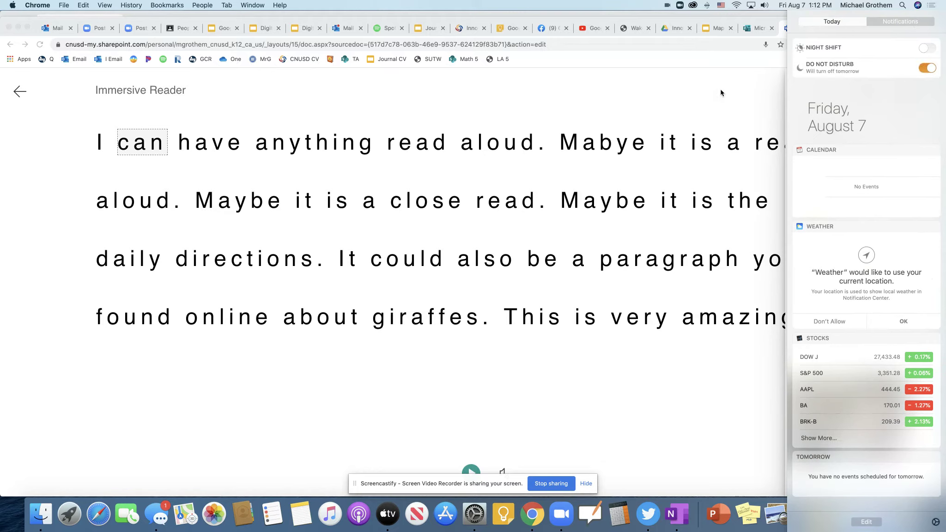
left_click(721, 91)
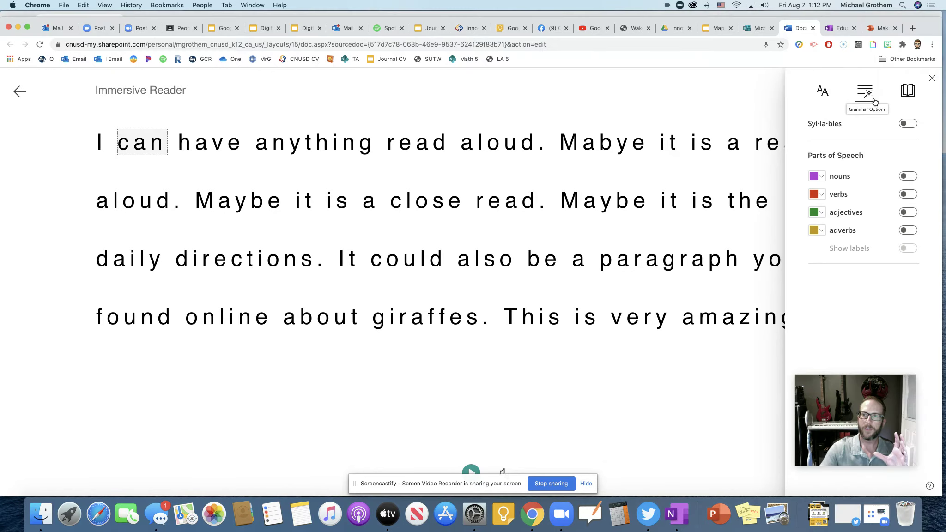
- Try highlighting nouns and verbs in the passage, leaving only adjectives highlighted
left_click(906, 180)
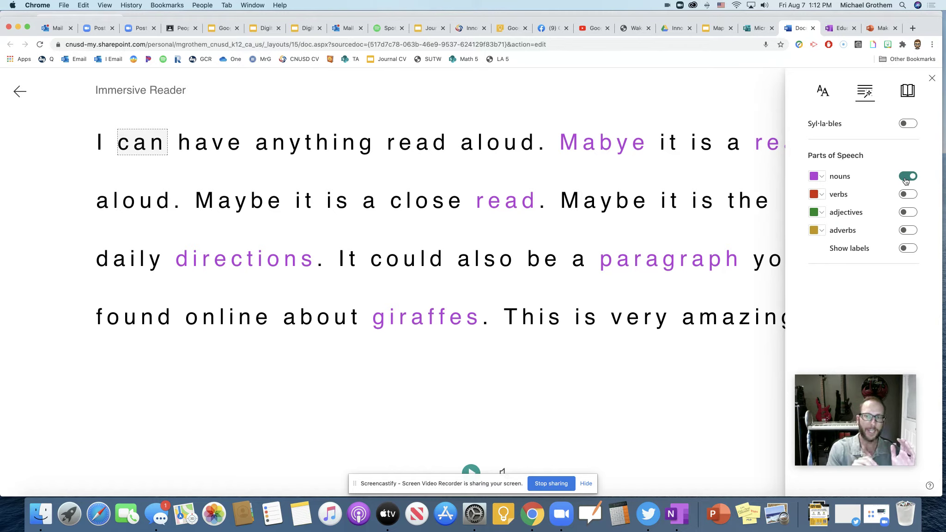
left_click(908, 213)
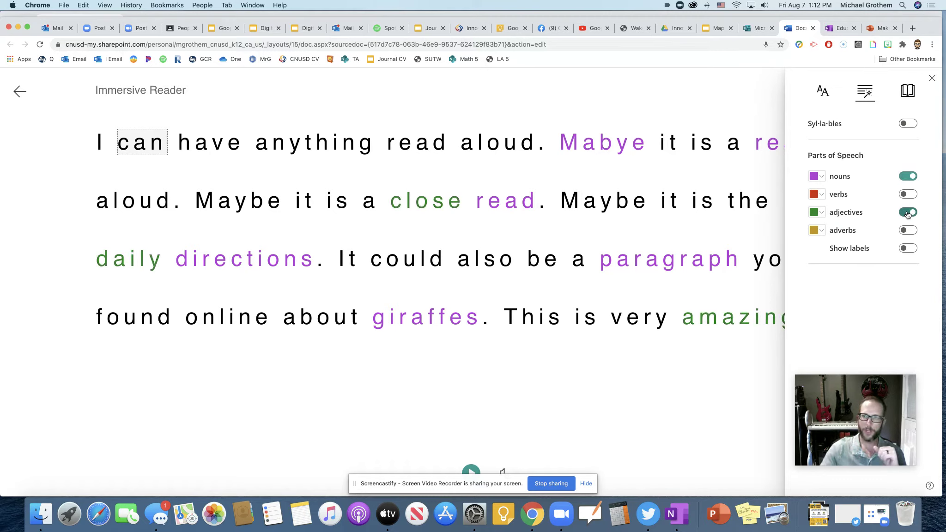
left_click(908, 178)
left_click(911, 194)
left_click(911, 195)
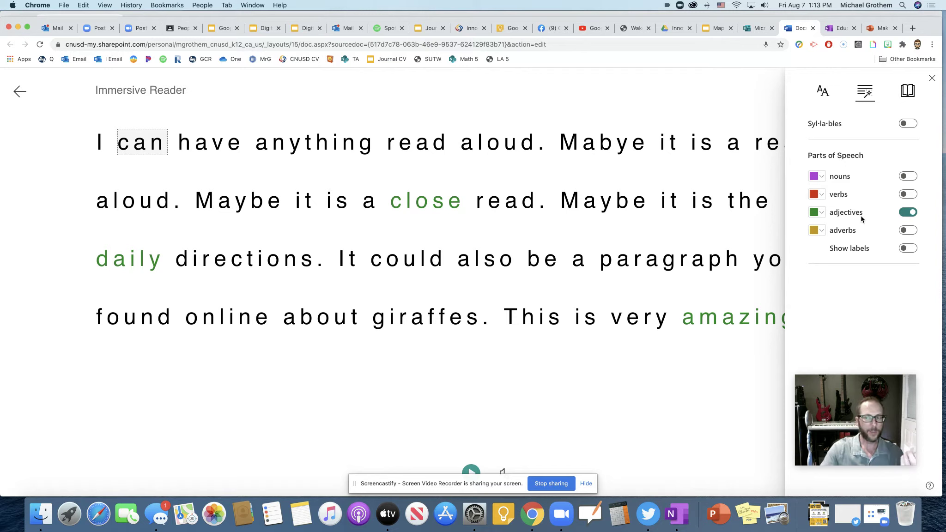
- Highlight adverbs in the passage together with adjectives
left_click(907, 231)
left_click(910, 214)
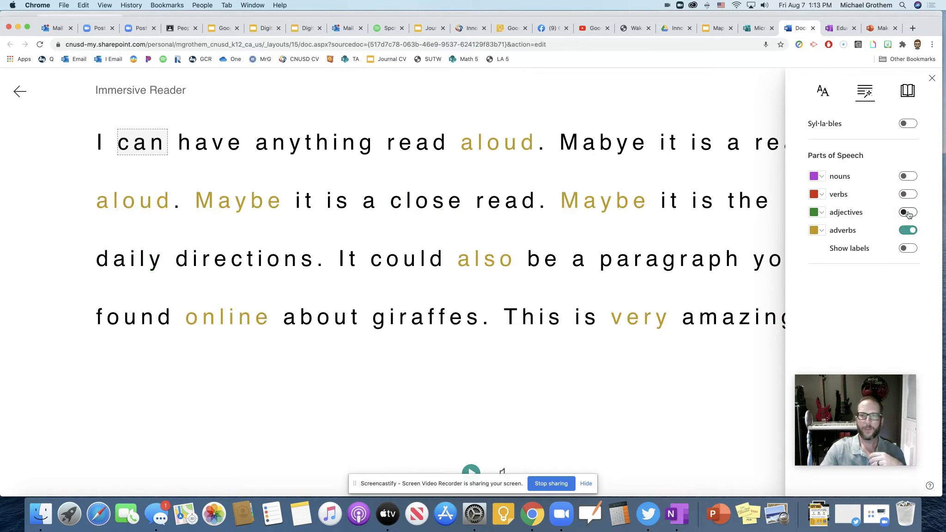
left_click(910, 214)
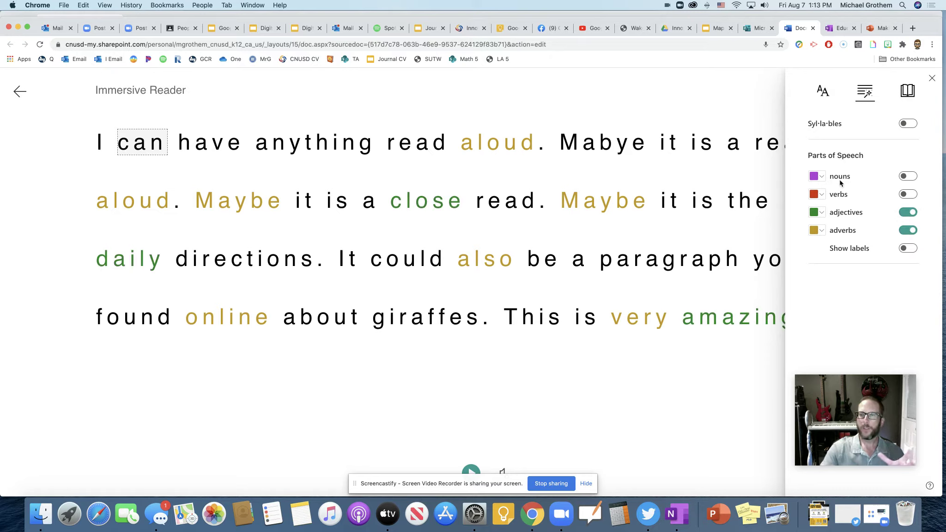
- Split the words of the passage into syllables
left_click_drag(881, 393, 796, 424)
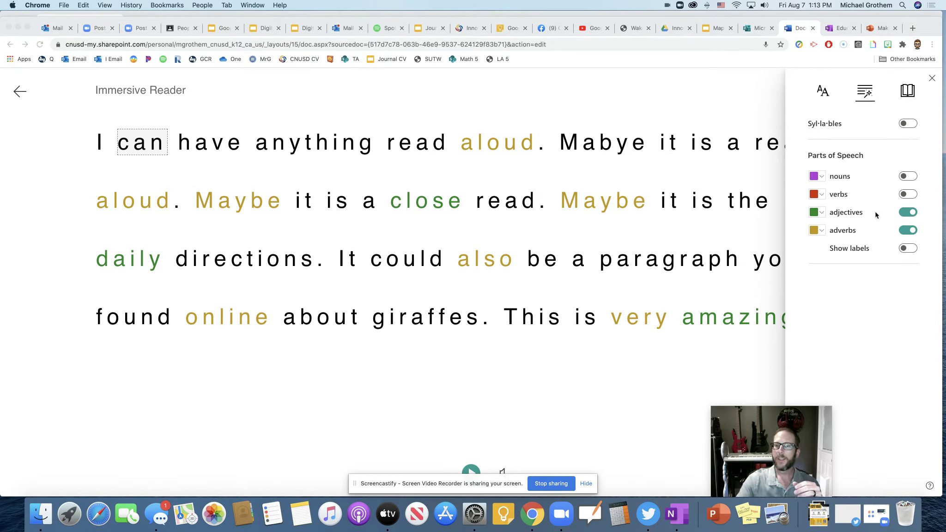
left_click_drag(795, 421, 871, 374)
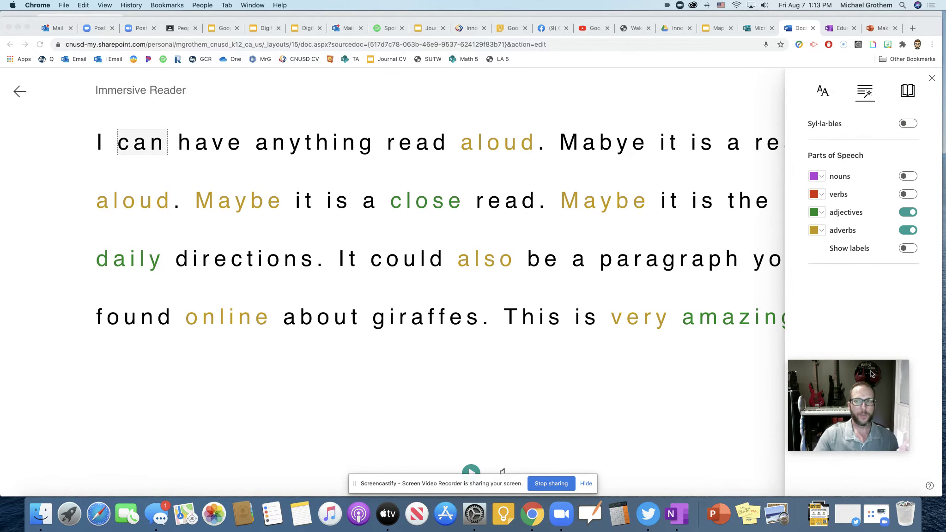
left_click(908, 125)
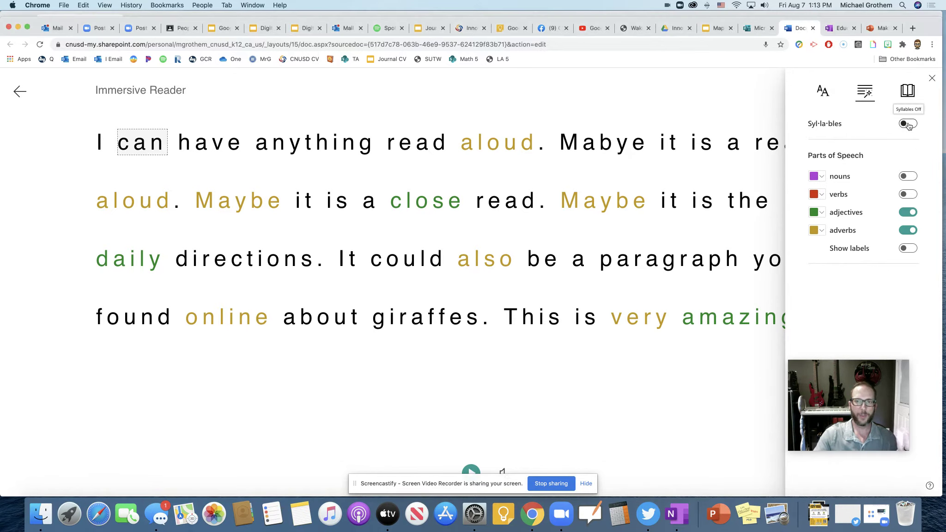
left_click(909, 125)
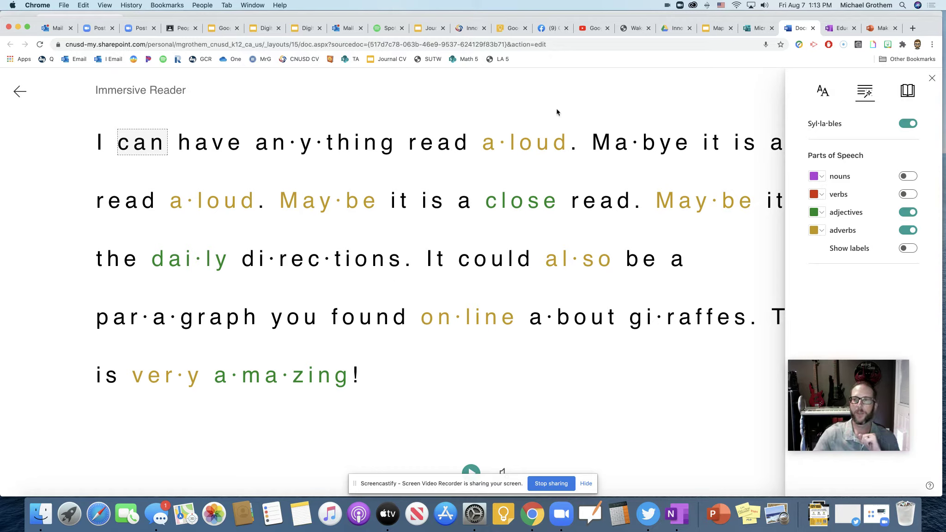
- Try one-line and three-line Line Focus on the passage and turn Line Focus off
left_click(909, 98)
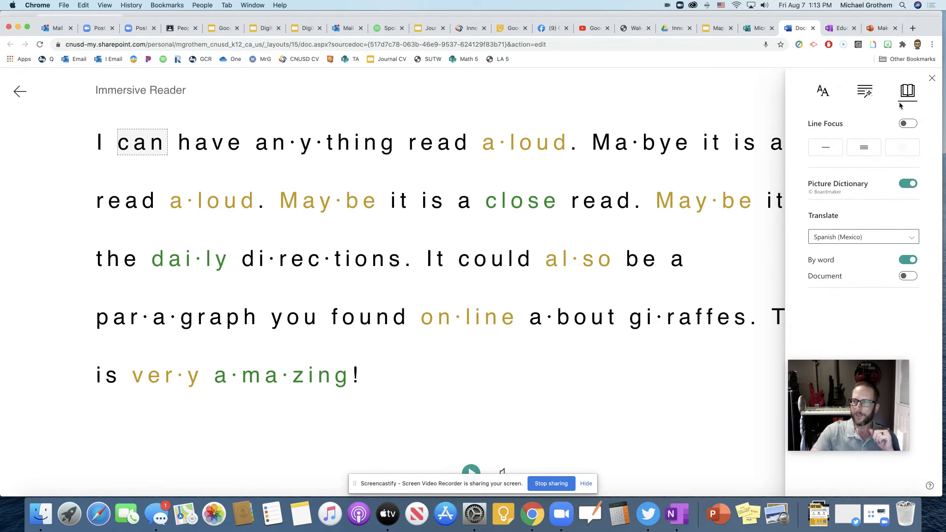
left_click(819, 149)
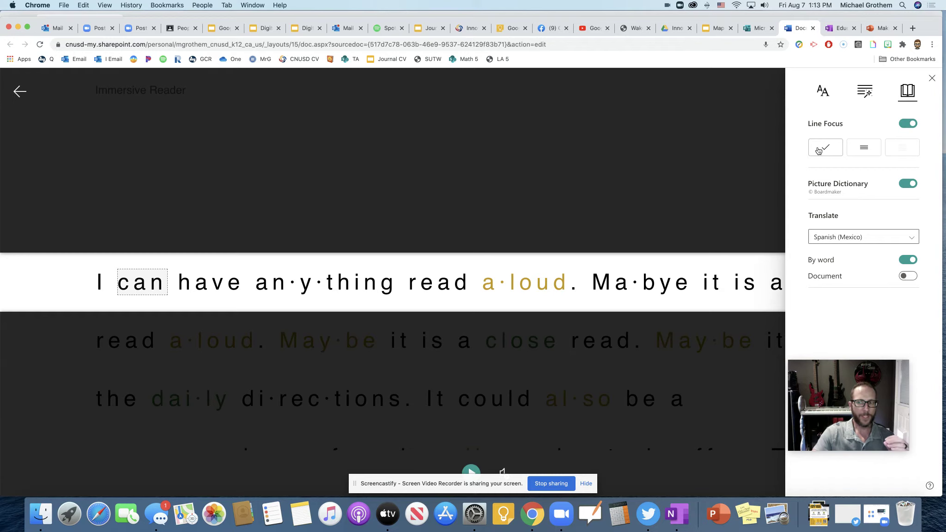
left_click(864, 147)
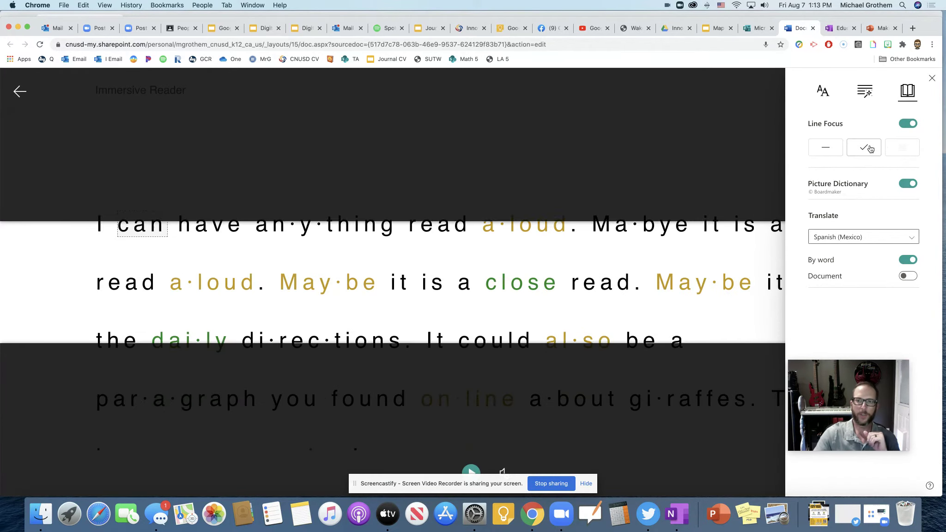
left_click(908, 123)
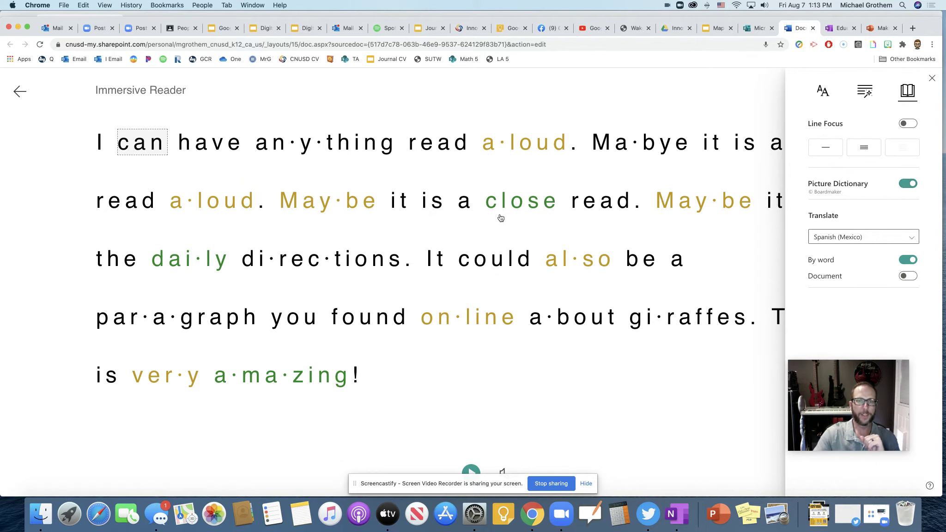
- Turn off syllable splitting and the adjective and adverb highlighting in the passage
left_click(858, 91)
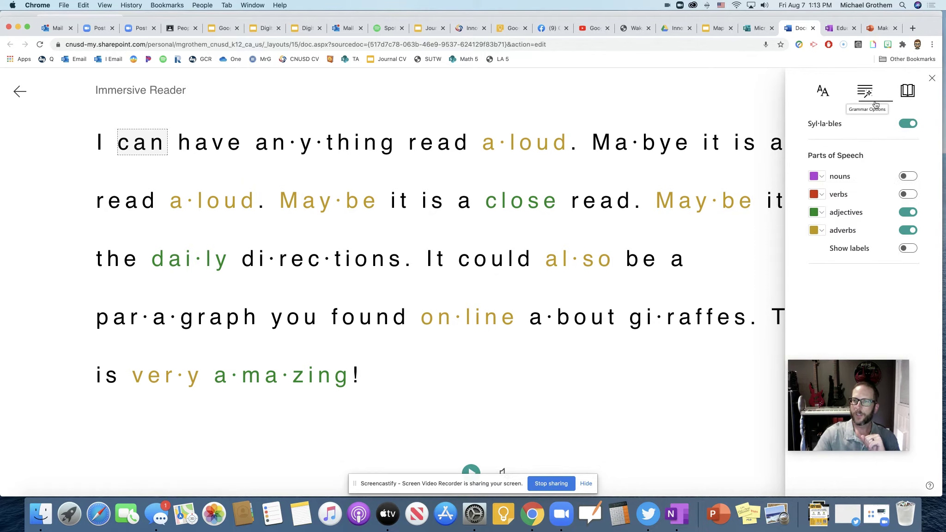
left_click(907, 123)
left_click(909, 212)
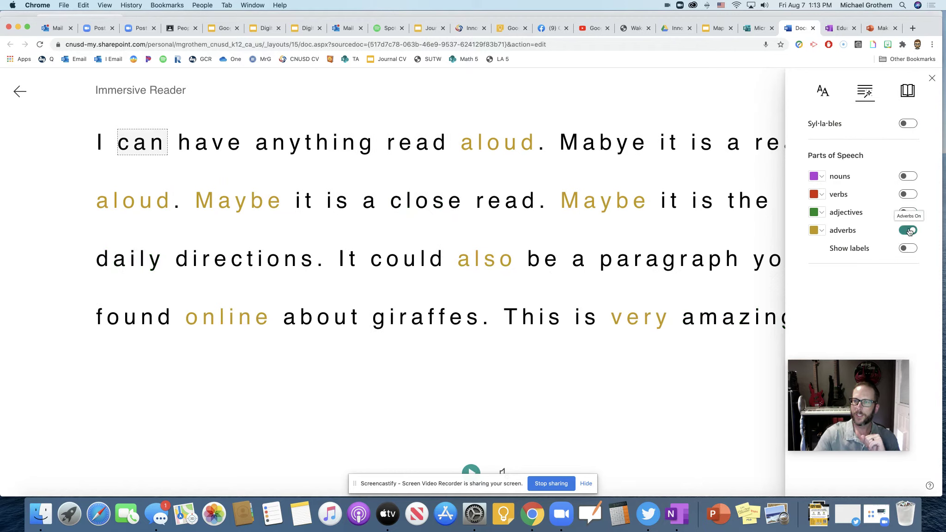
left_click(909, 230)
- Look up the picture dictionary entries and Spanish translations of "giraffes", "Maybe", "read", "close" and "paragraph" in the passage
left_click(908, 91)
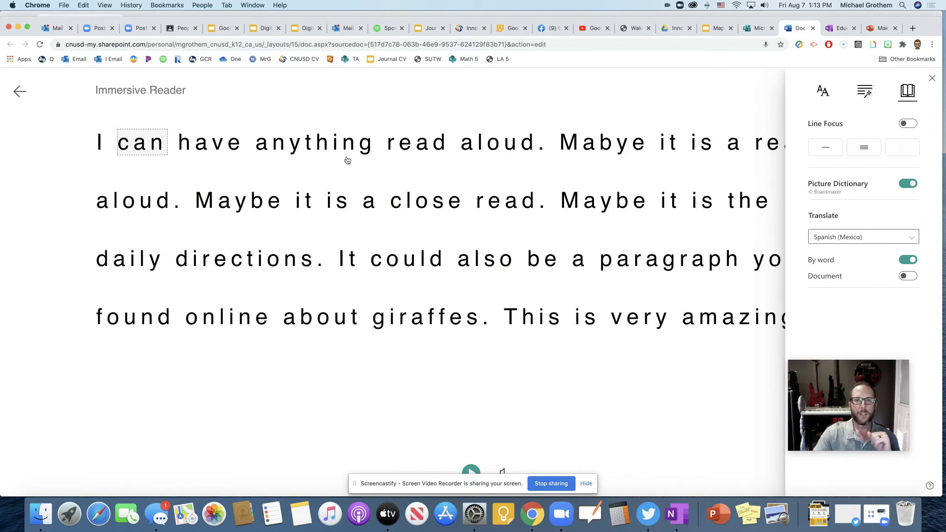
left_click(444, 328)
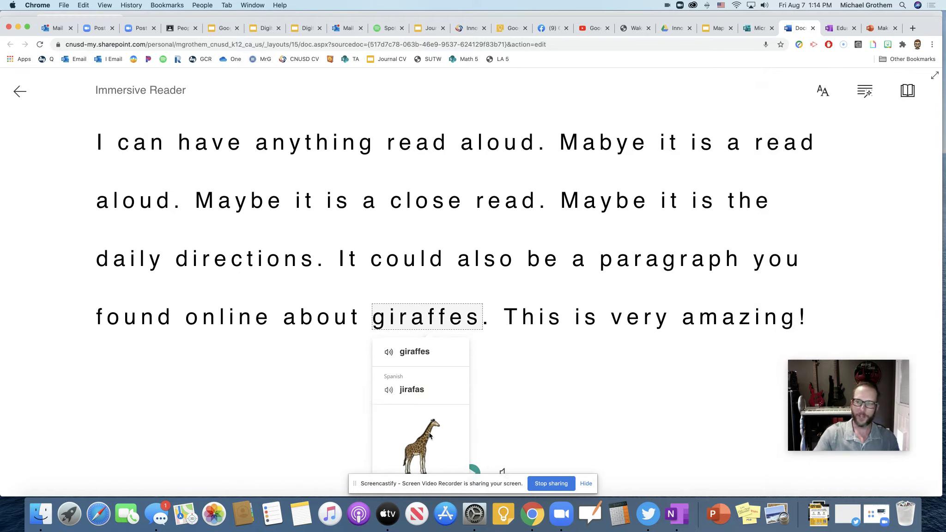
left_click(489, 379)
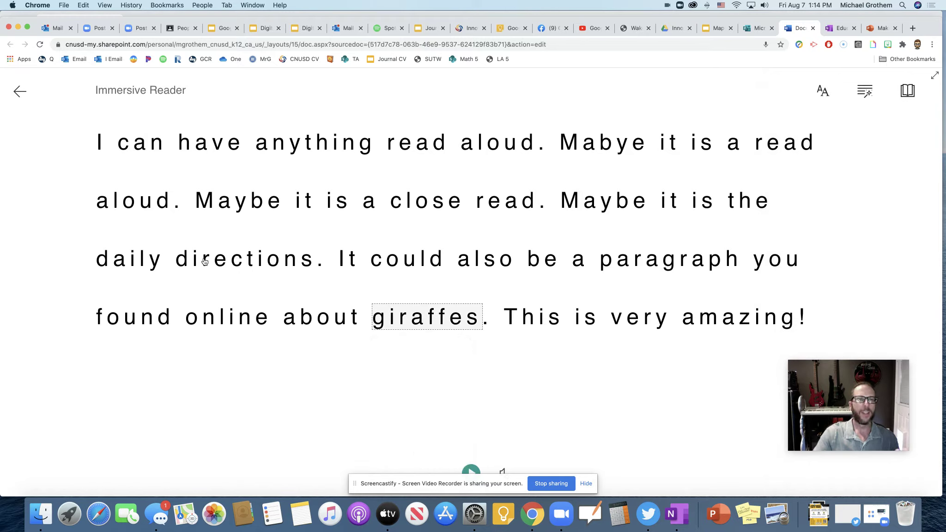
left_click(224, 209)
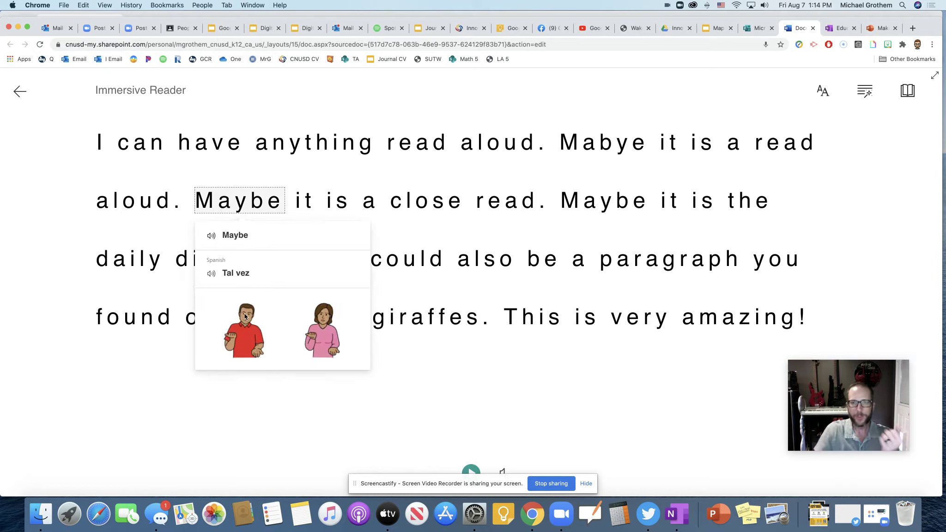
left_click(496, 209)
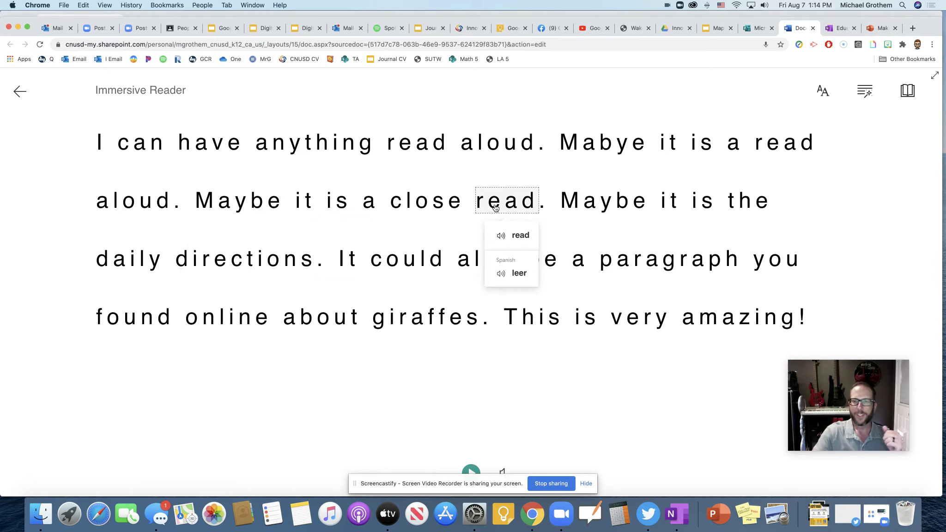
left_click(431, 205)
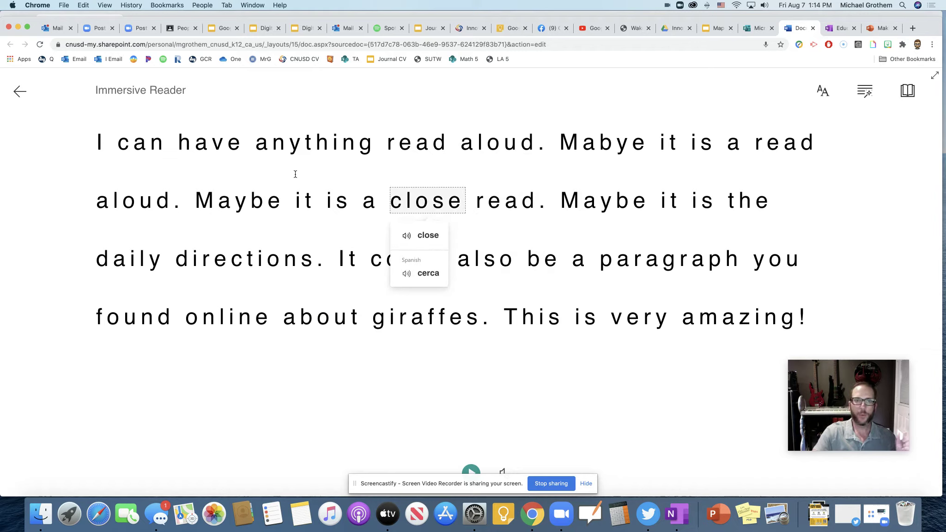
left_click(640, 260)
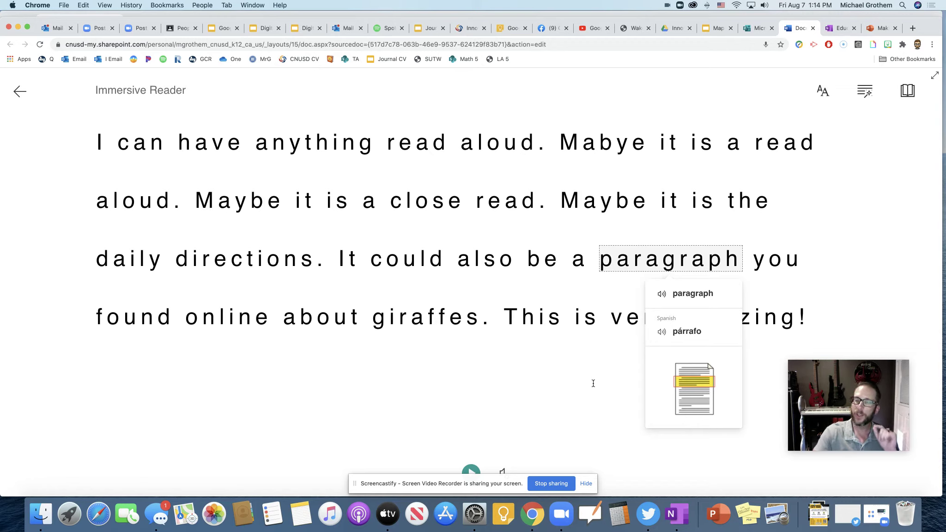
left_click(735, 244)
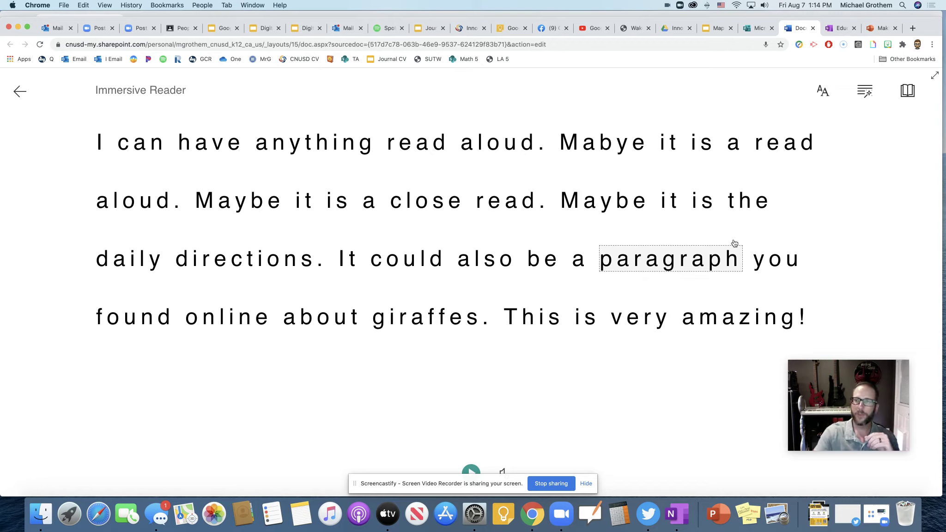
- Play the Spanish pronunciation of "giraffes" and look up the pictures and translation for "directions"
left_click(907, 93)
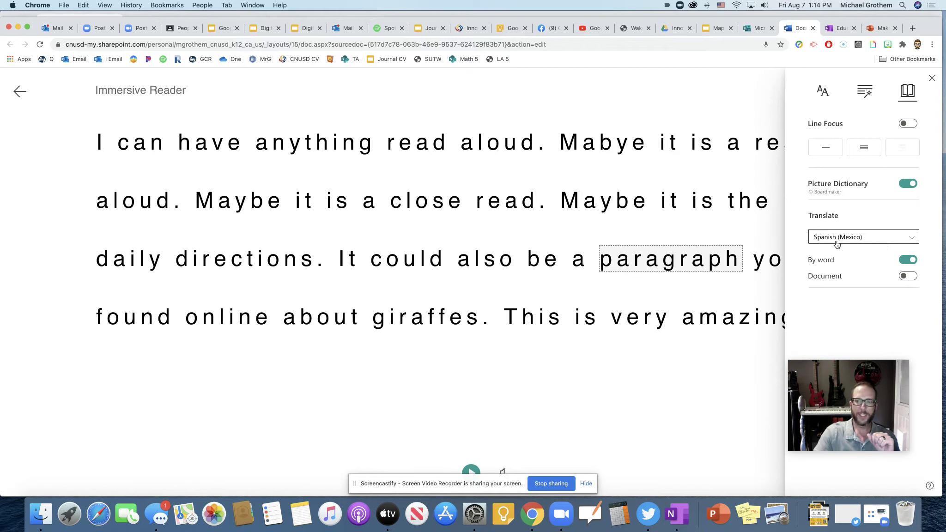
left_click(670, 351)
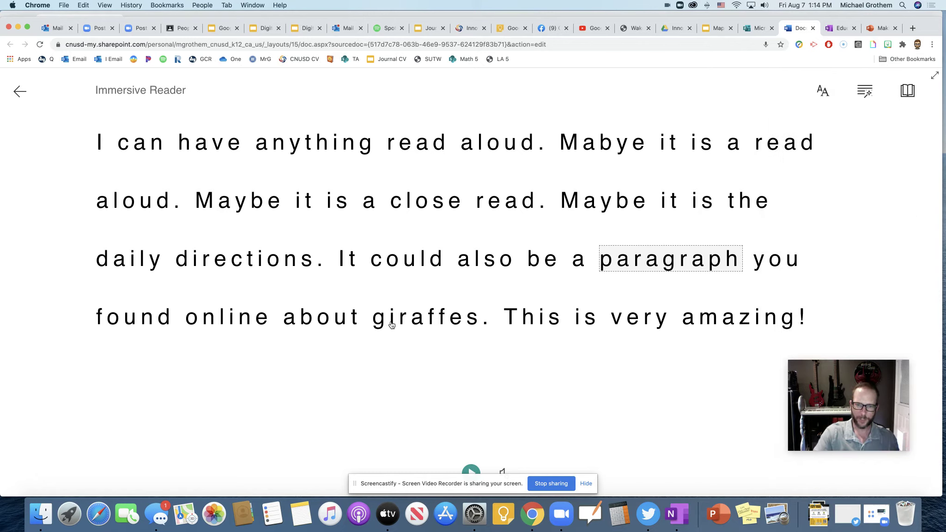
left_click(439, 329)
left_click(403, 392)
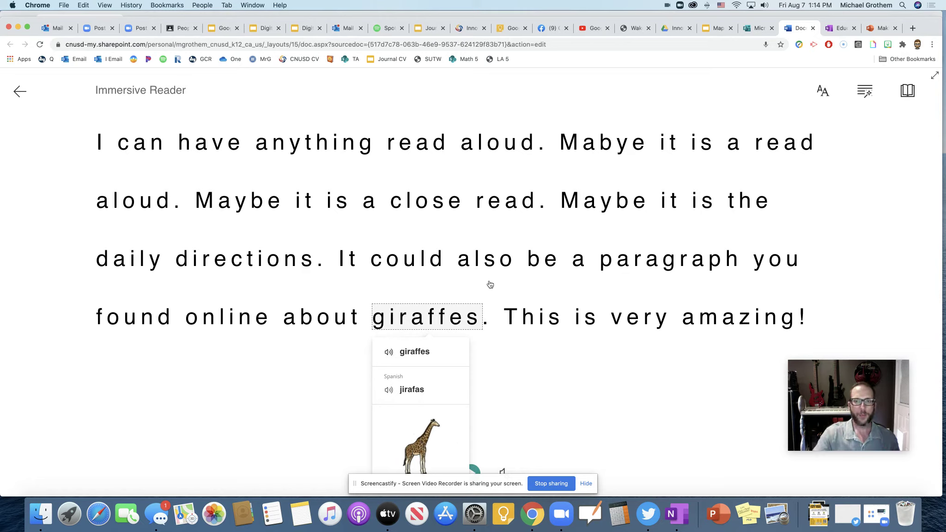
left_click(265, 271)
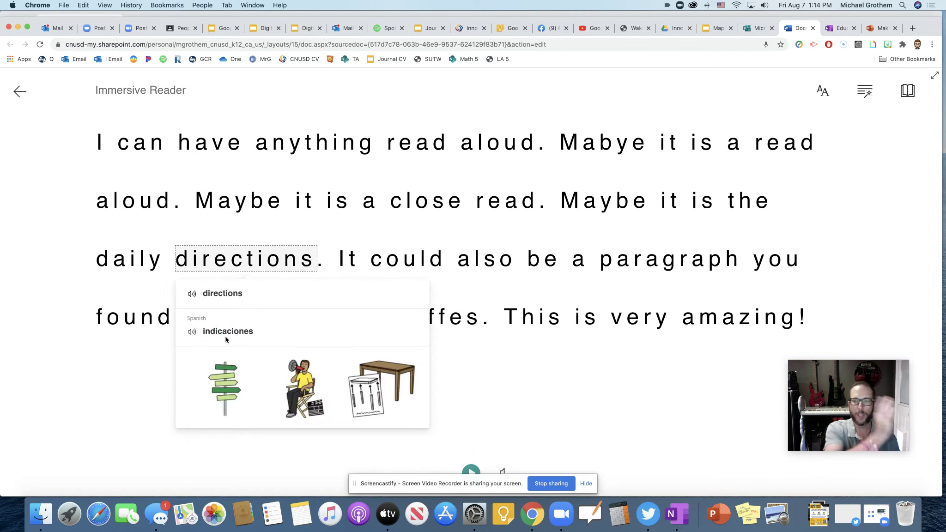
left_click(552, 372)
- Translate the whole document into Spanish (Mexico) and close the reading preferences
left_click(908, 91)
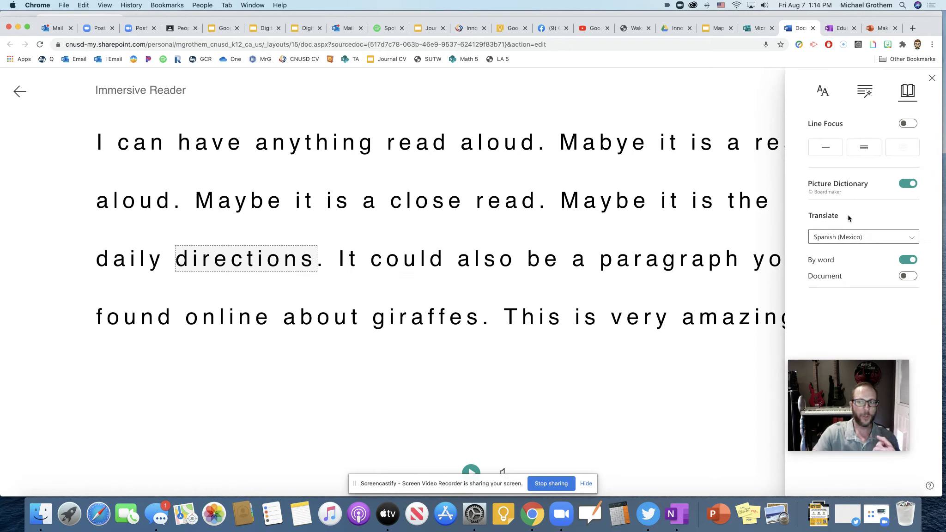
left_click(909, 276)
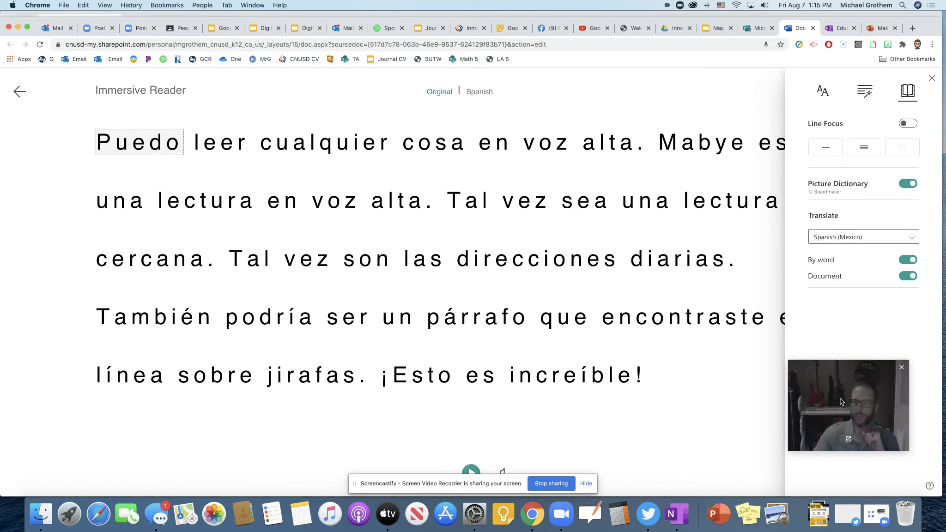
left_click_drag(837, 374, 844, 391)
left_click(932, 80)
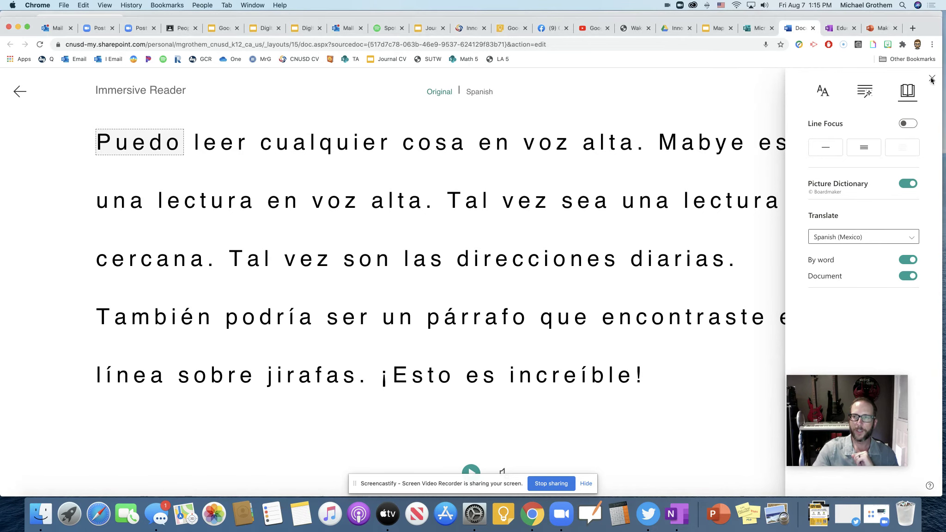
- Switch to the Education notebook in OneNote and locate its Immersive Reader command
left_click(878, 31)
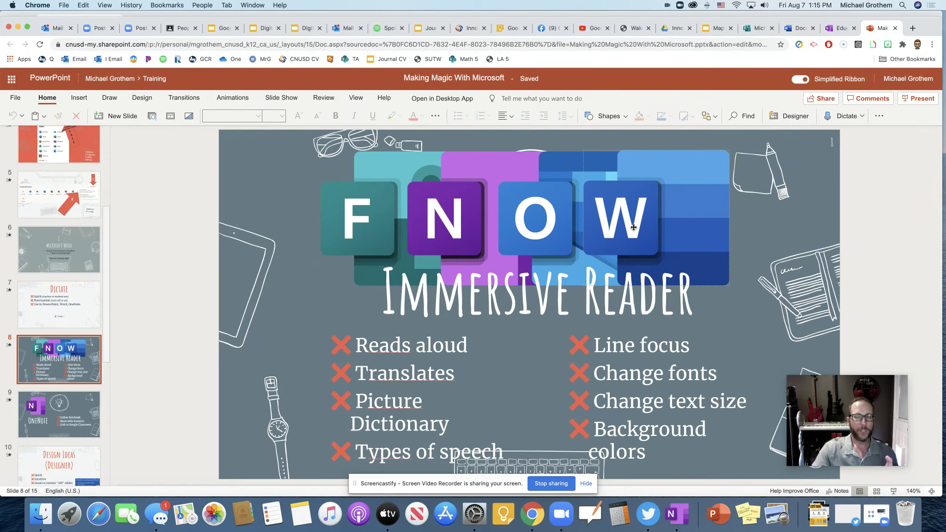
left_click(839, 28)
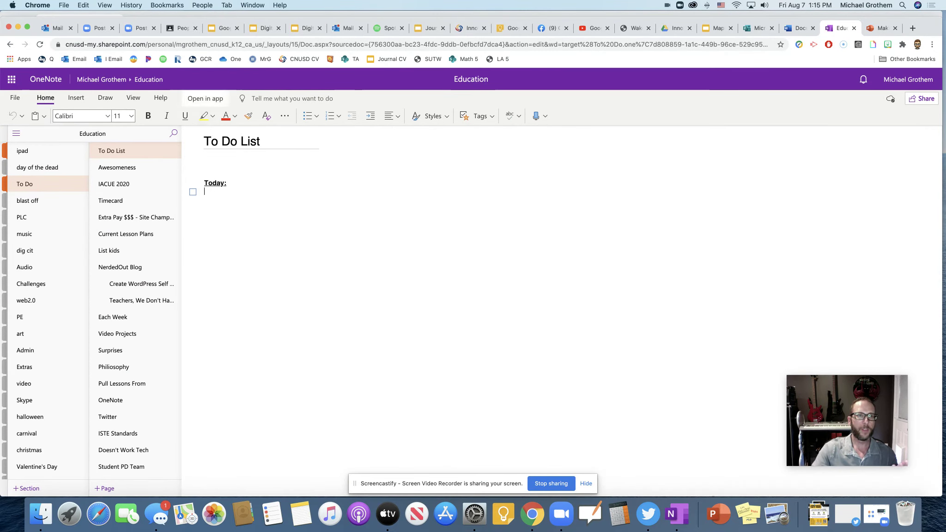
left_click(133, 97)
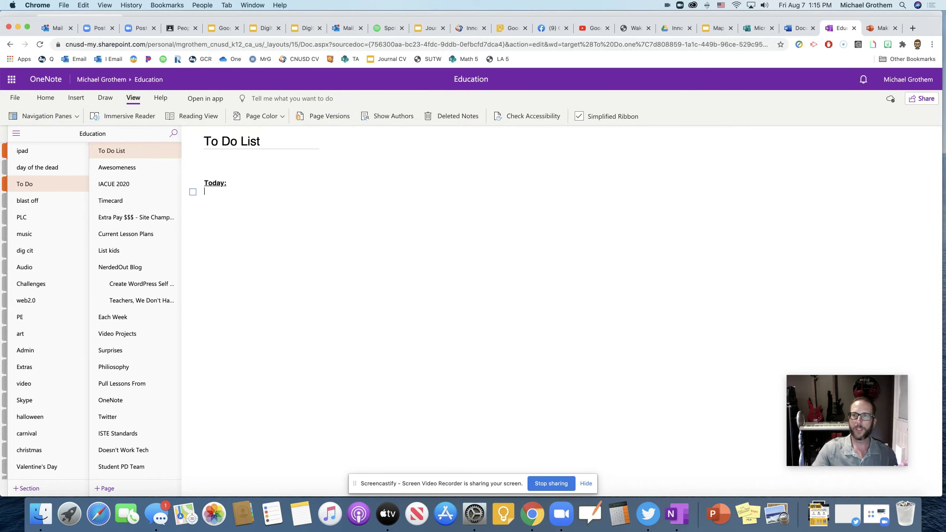
- Switch to the Outlook inbox and show the "Great job" message in Immersive Reader
left_click(880, 28)
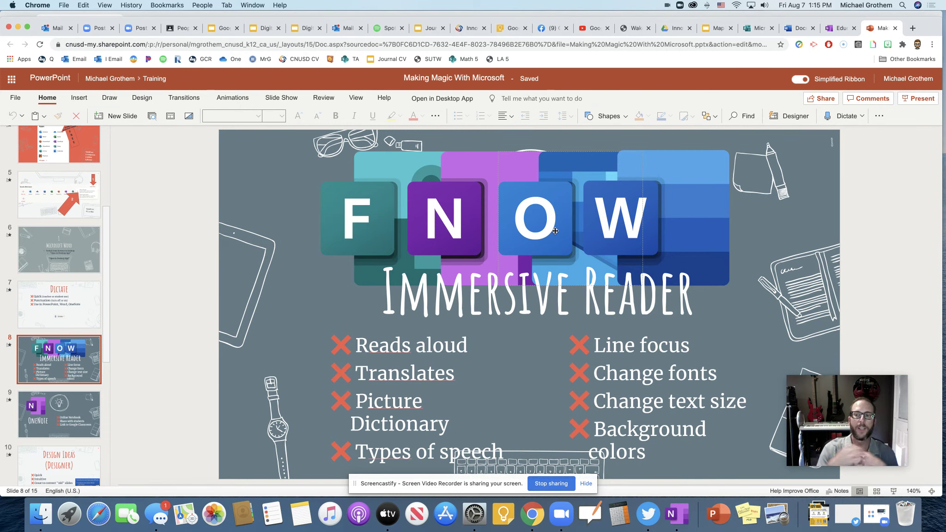
left_click(54, 28)
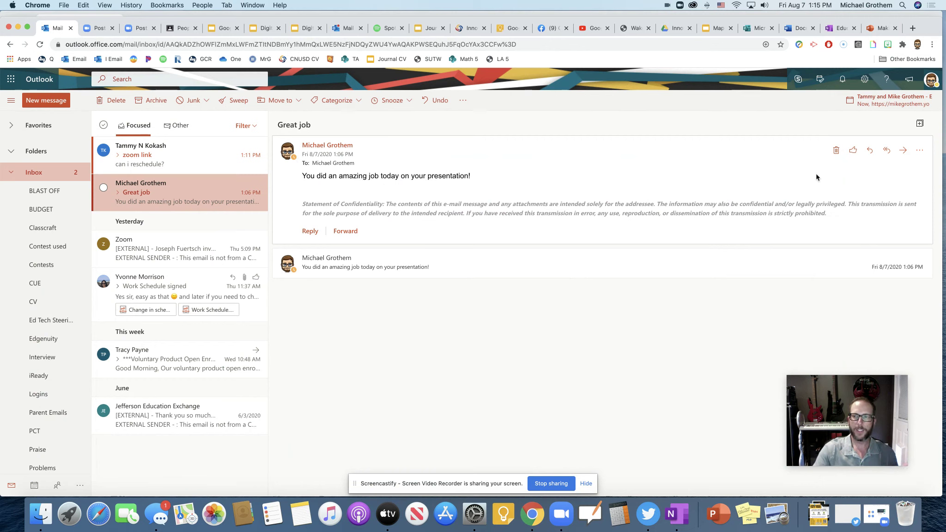
left_click(920, 152)
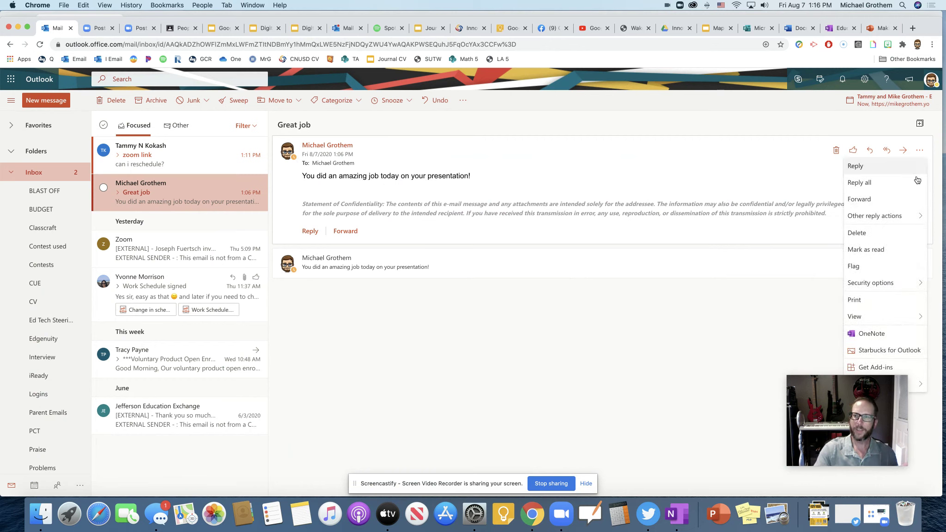
mouse_move(887, 319)
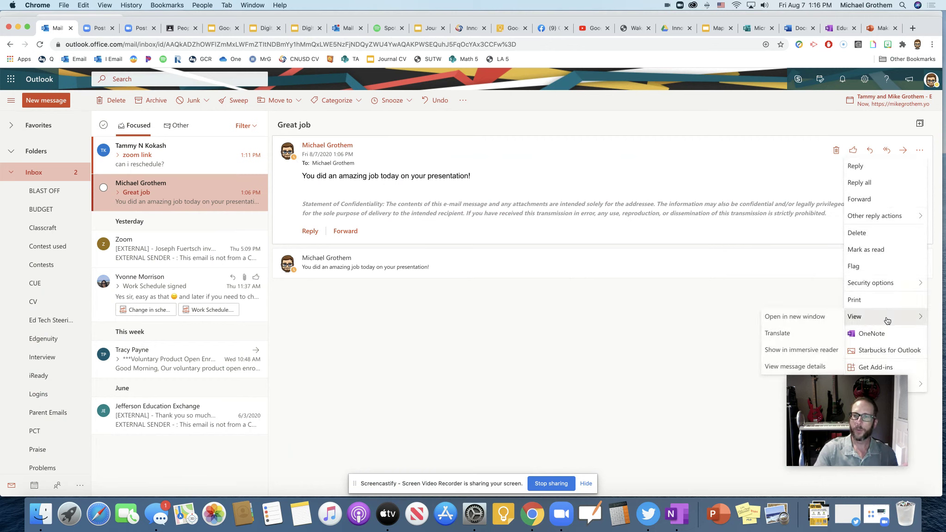
left_click(810, 351)
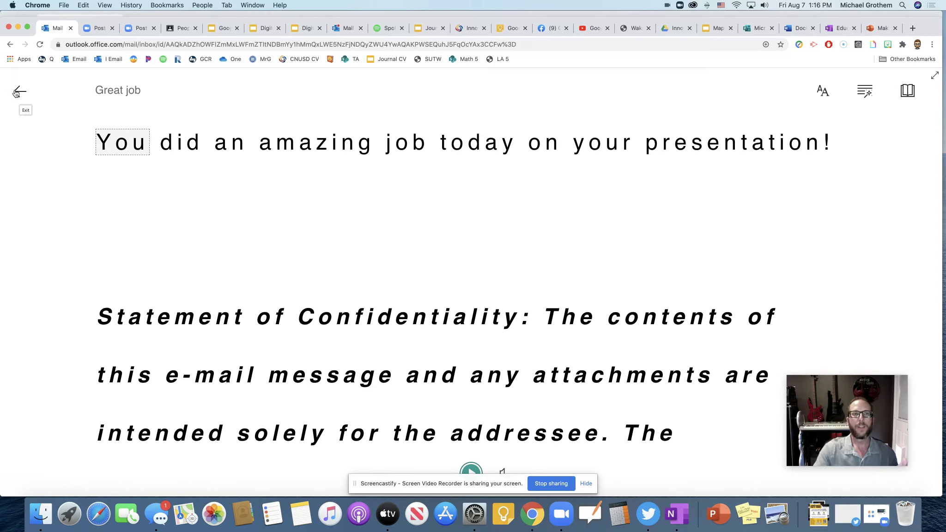
- Examine the grammar options for the e-mail text and exit Immersive Reader
left_click(862, 96)
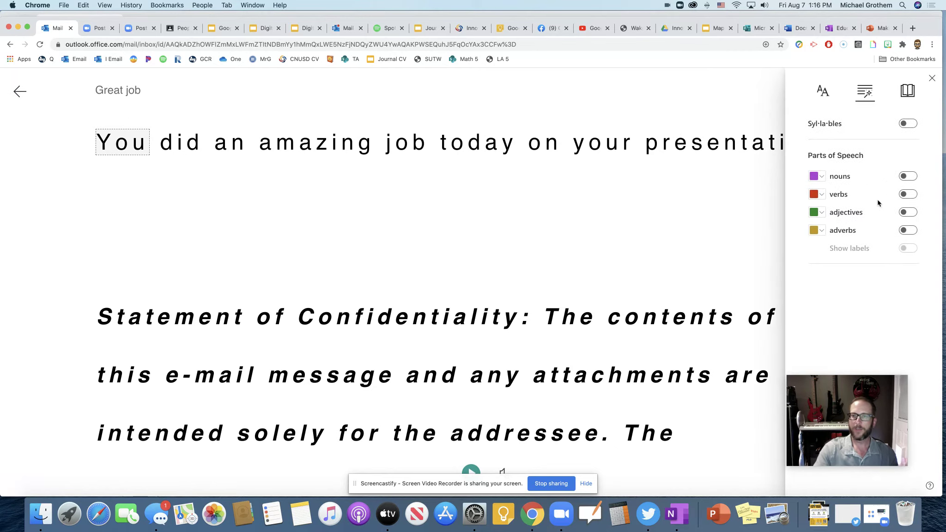
left_click(654, 179)
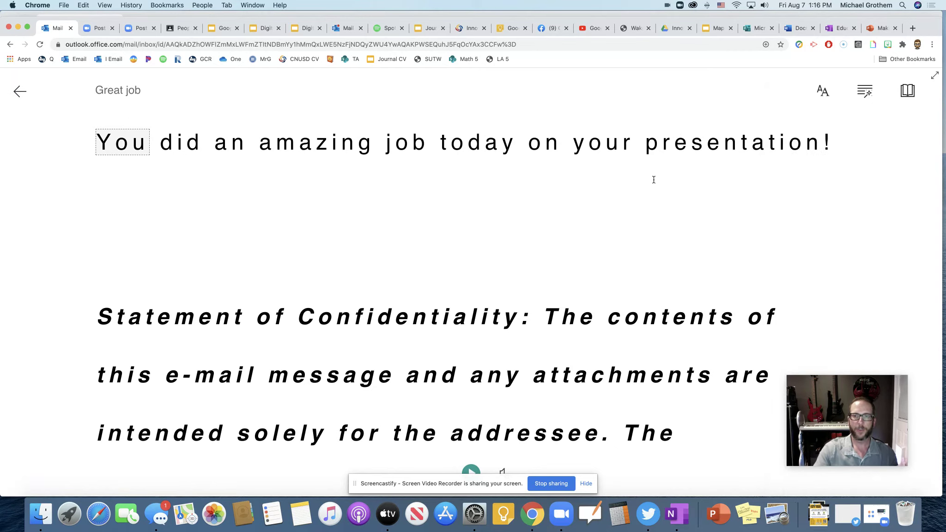
left_click(19, 92)
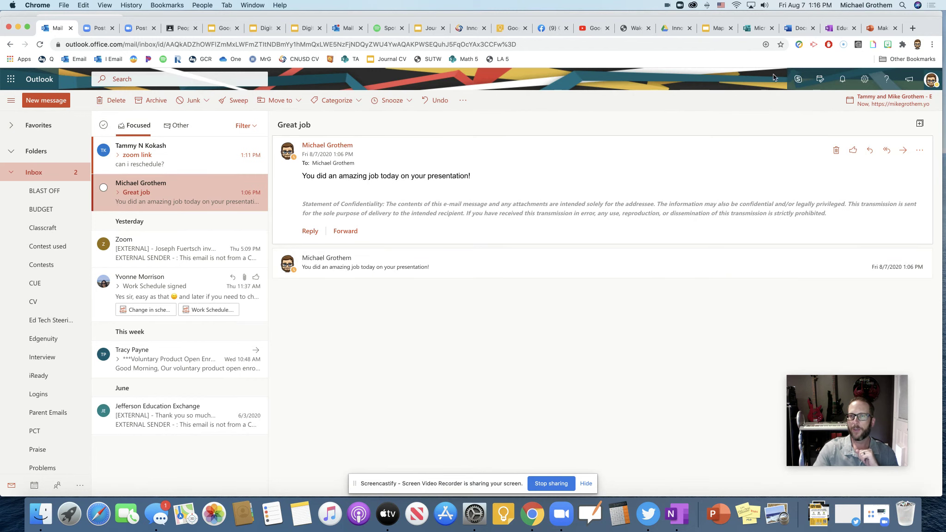
- Switch to the All About Me form in Microsoft Forms, preview it and open question 1 in Immersive Reader
left_click(880, 31)
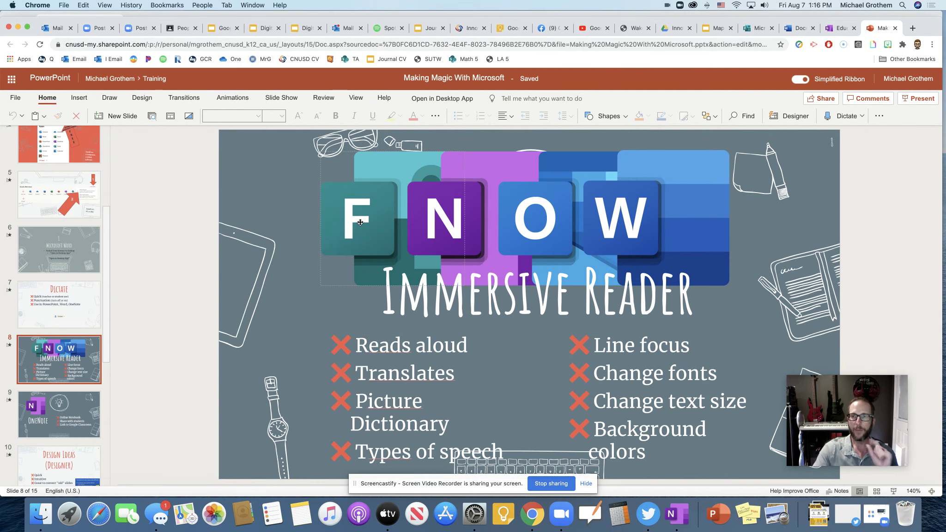
left_click(758, 30)
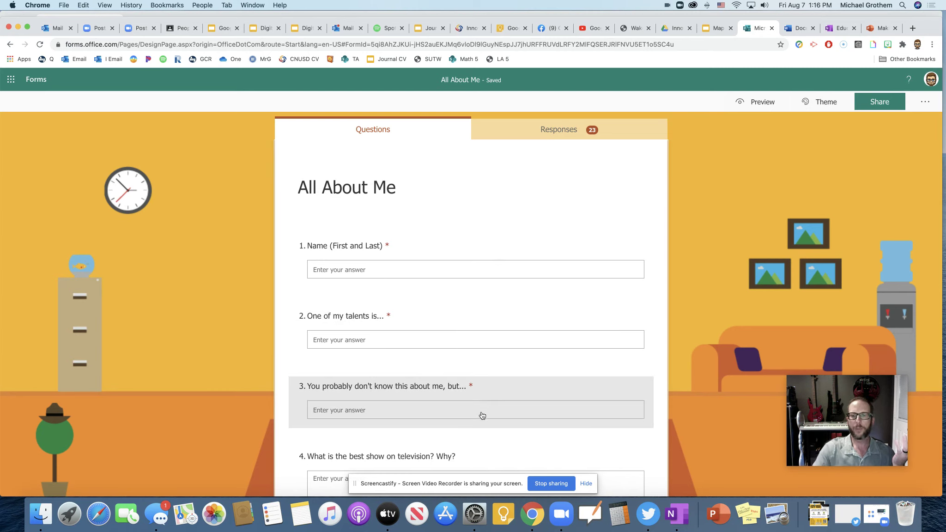
left_click(418, 252)
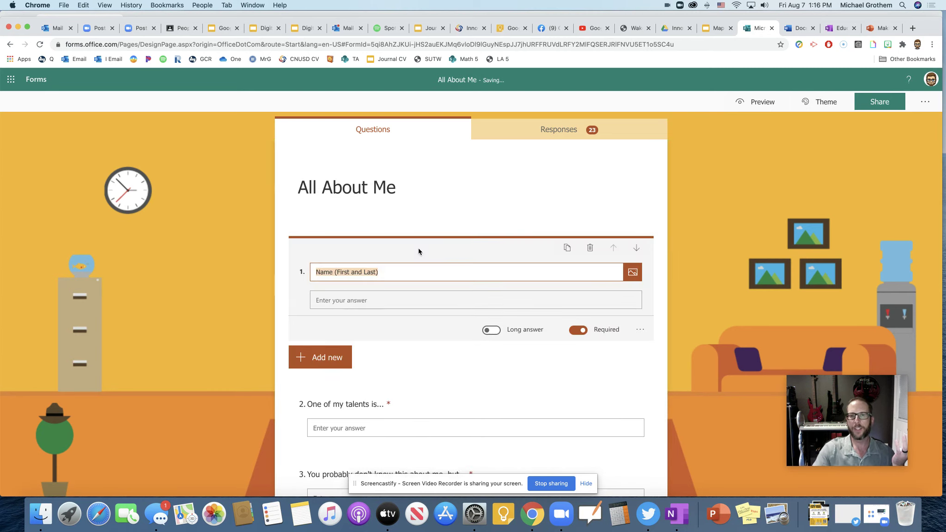
left_click(443, 211)
left_click(769, 105)
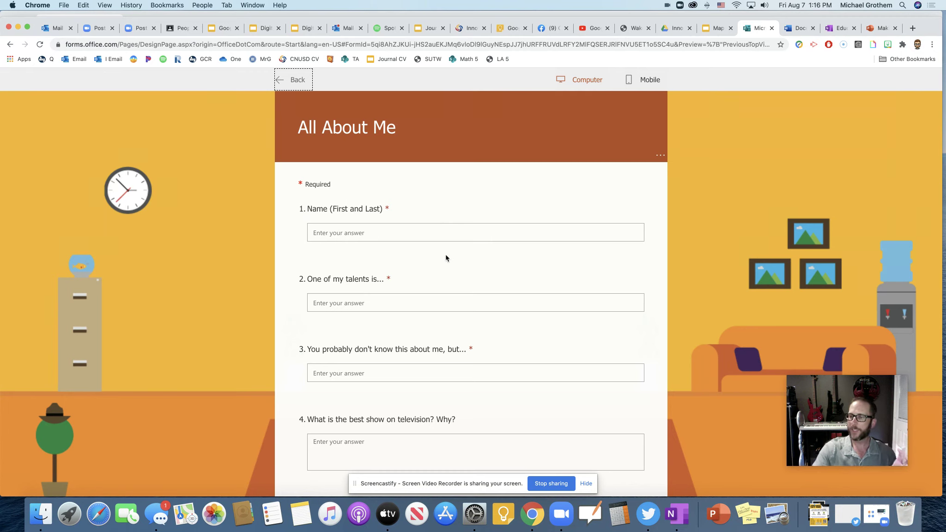
left_click(401, 211)
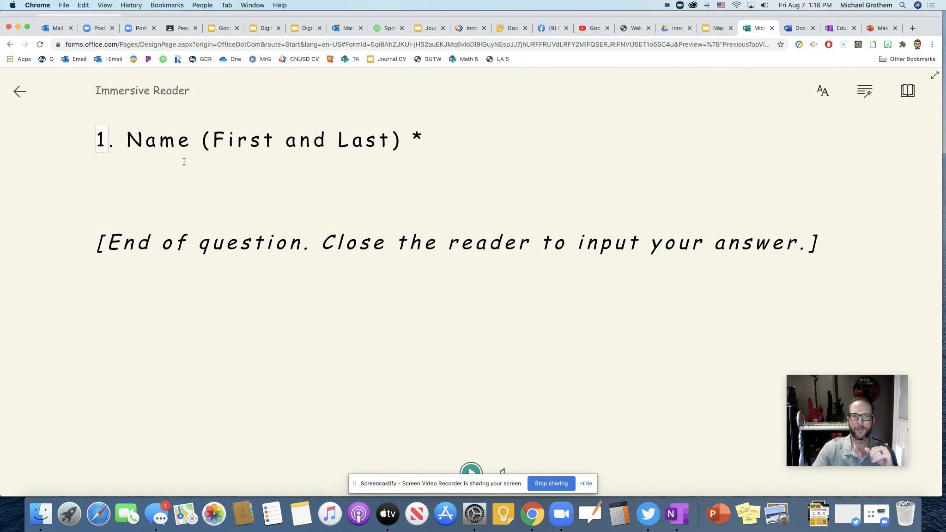